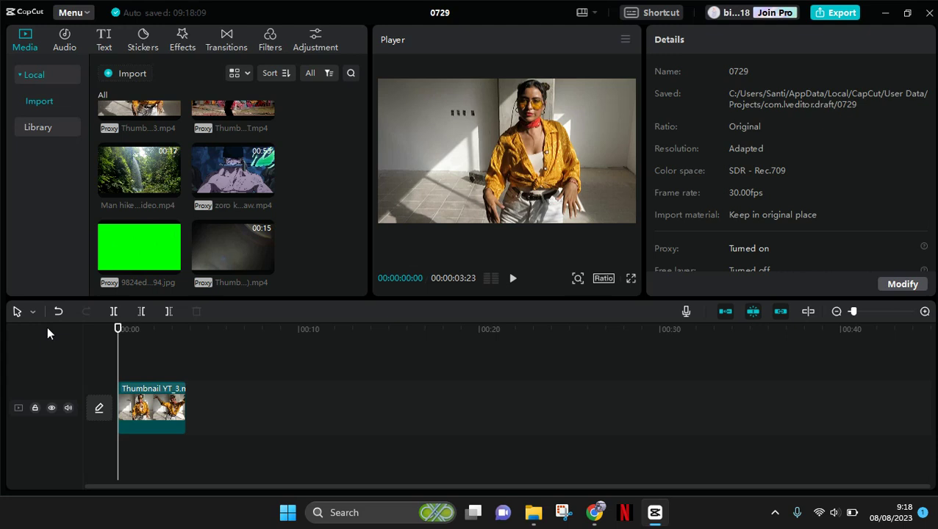
Turn on Auto cutout for the dancing clip to strip away the room background.
{"action": "left_click", "coordinate": [145, 415]}
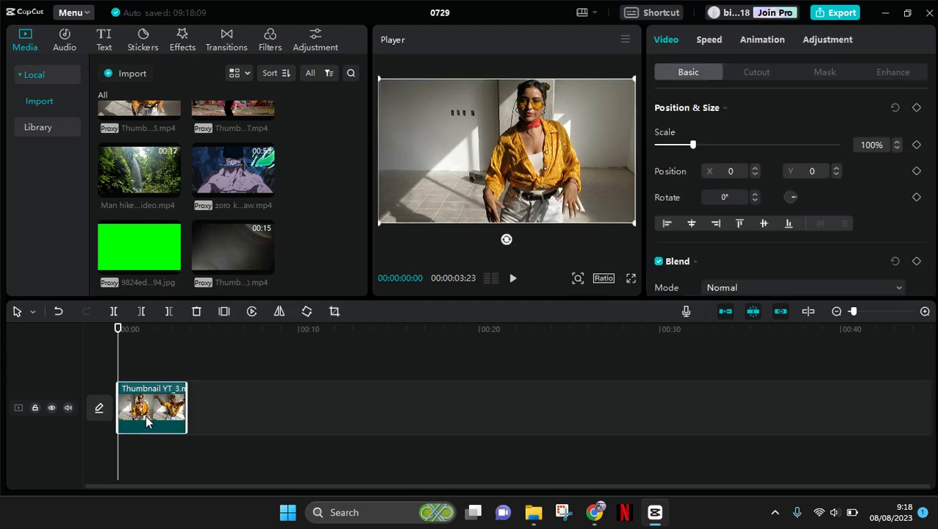
{"action": "left_click", "coordinate": [747, 79]}
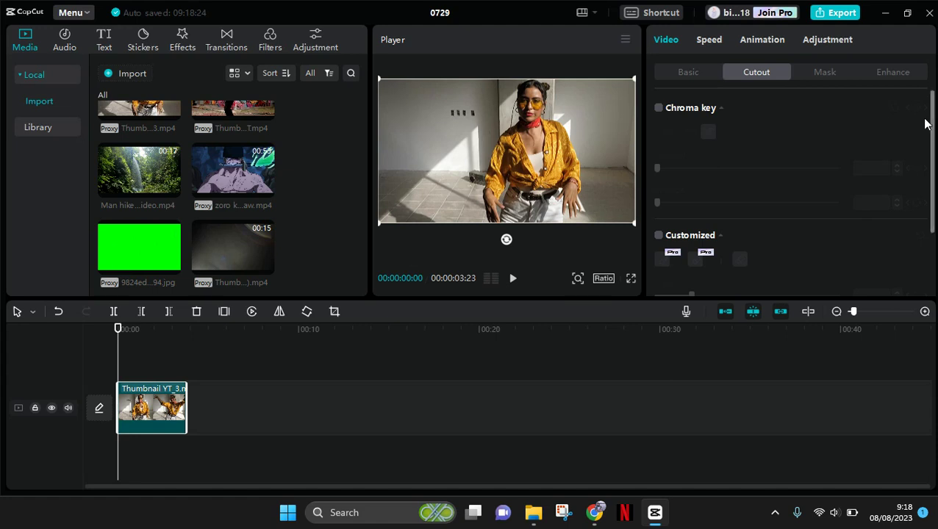
{"action": "scroll", "coordinate": [931, 167], "scroll_direction": "down", "scroll_amount": 3}
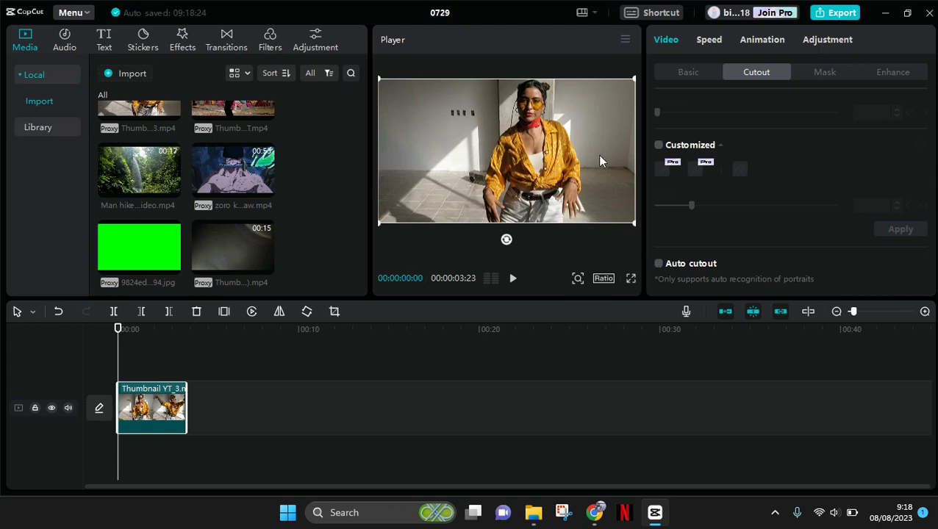
{"action": "left_click", "coordinate": [659, 266]}
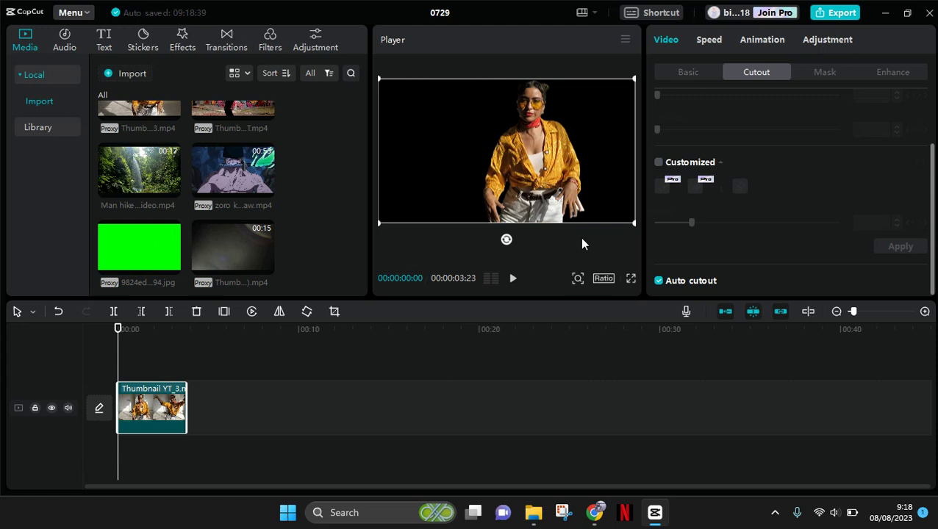
Play the cut-out clip, then rewind to the start and scroll to the Basic Canvas settings.
{"action": "key", "text": "space"}
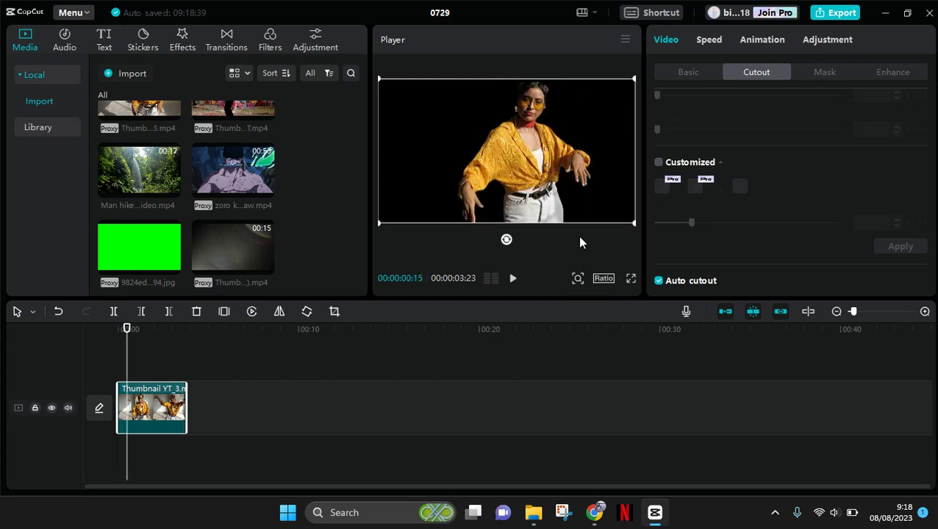
{"action": "left_click", "coordinate": [116, 329]}
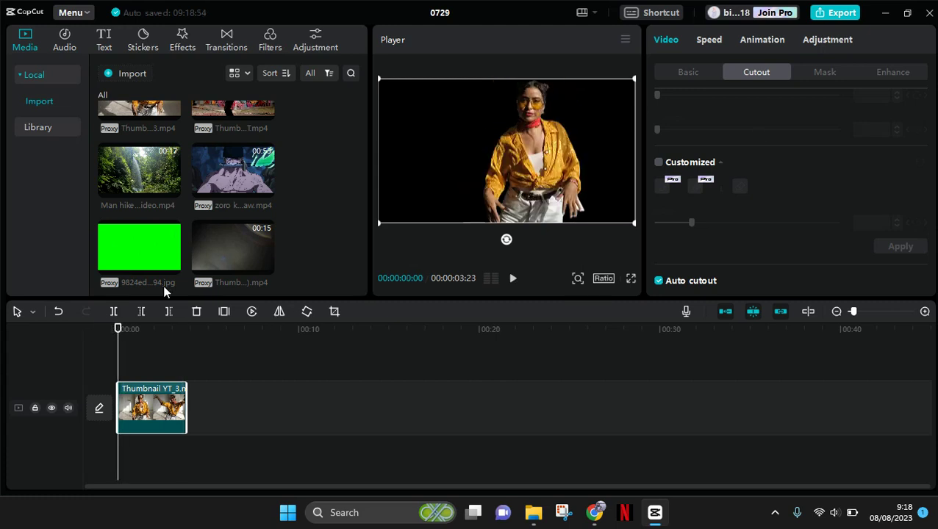
{"action": "left_click", "coordinate": [688, 72]}
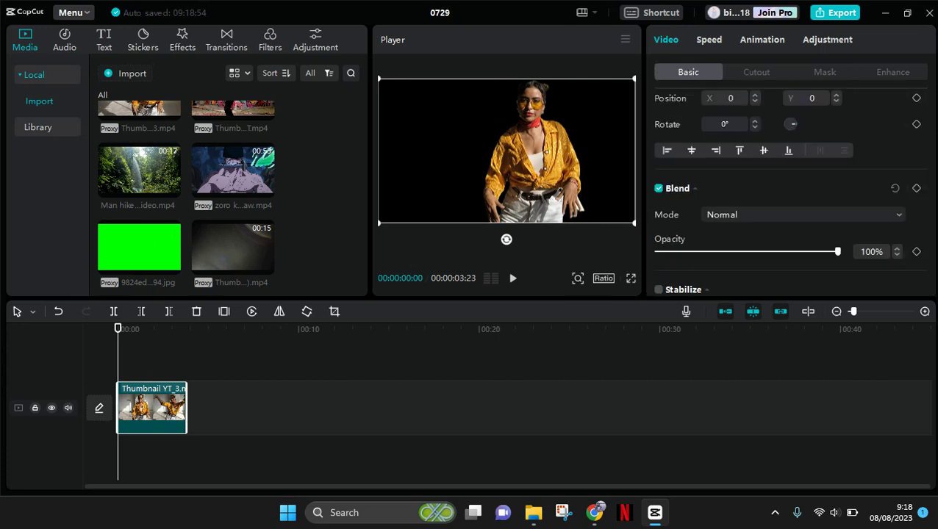
{"action": "scroll", "coordinate": [929, 136], "scroll_direction": "down", "scroll_amount": 3}
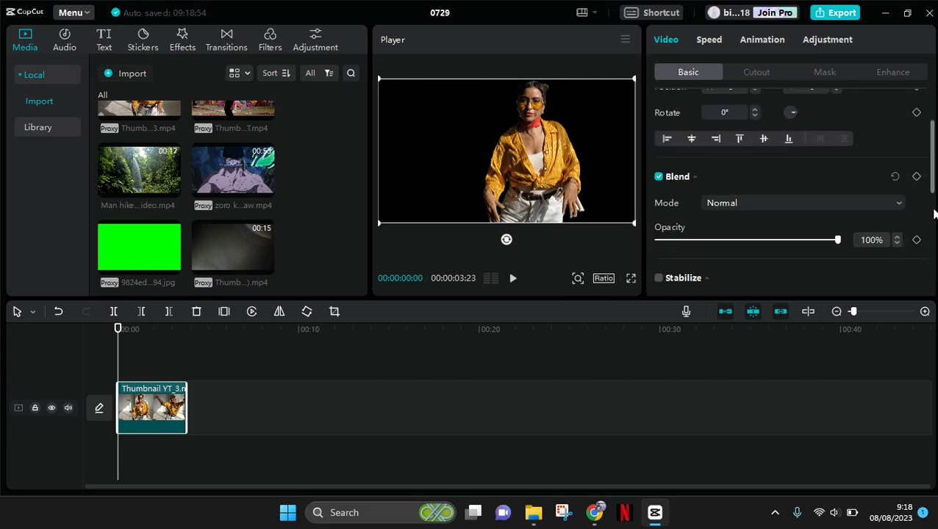
{"action": "scroll", "coordinate": [853, 272], "scroll_direction": "down", "scroll_amount": 10}
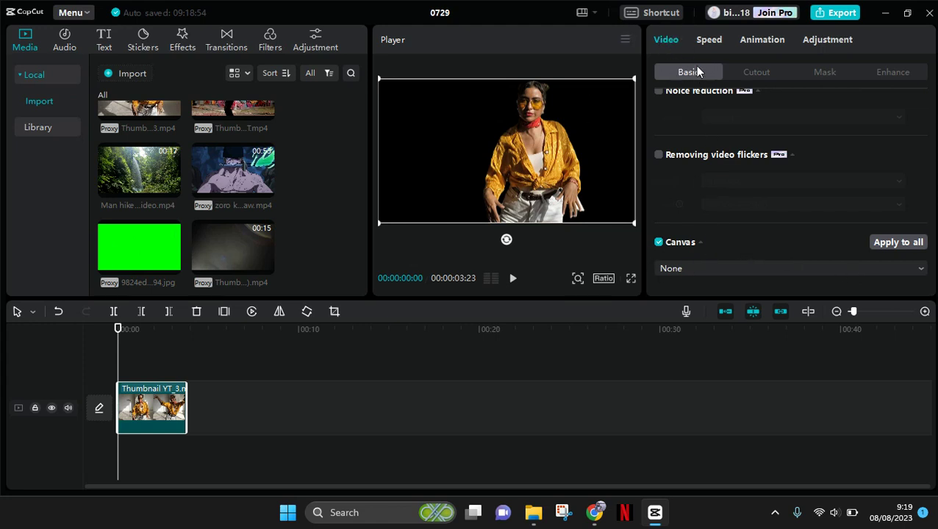
Re-enable Canvas and try a Blur background behind the dancer.
{"action": "left_click", "coordinate": [658, 243]}
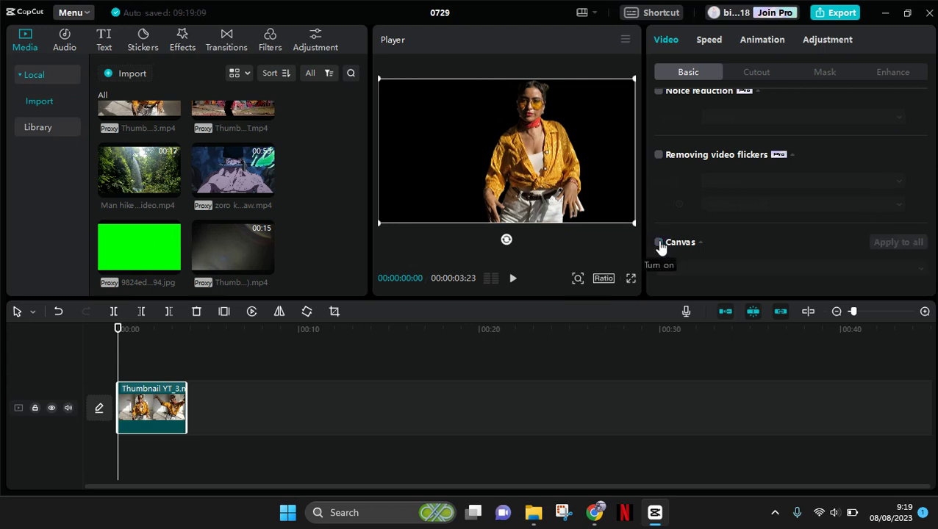
{"action": "left_click", "coordinate": [659, 243]}
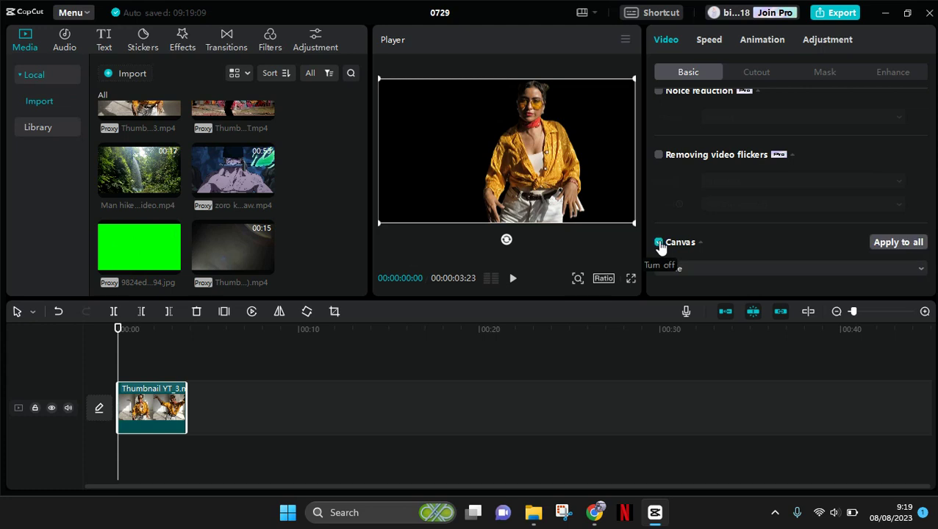
{"action": "left_click", "coordinate": [717, 273]}
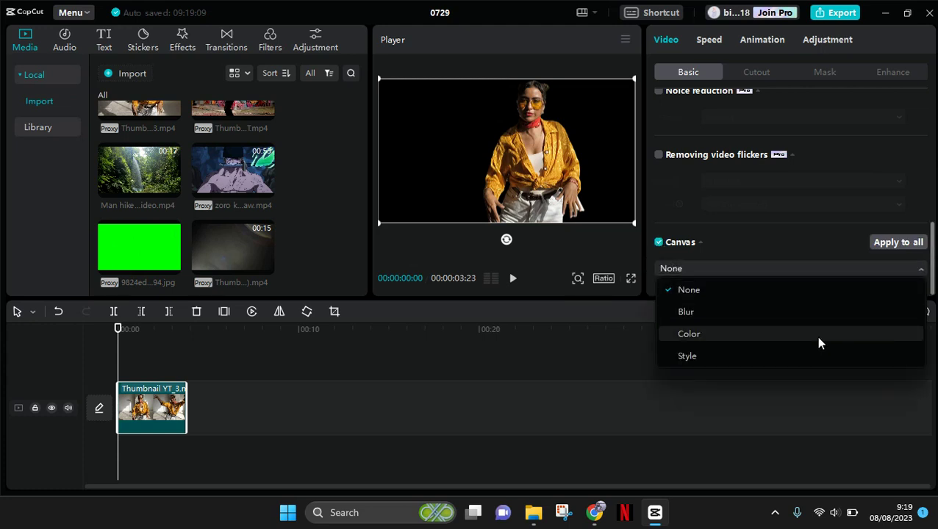
{"action": "left_click", "coordinate": [764, 308]}
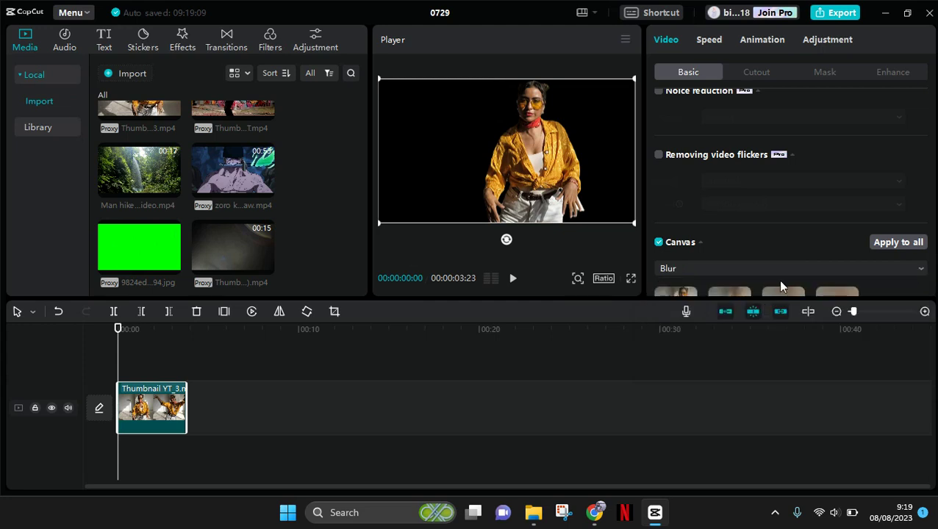
{"action": "left_click", "coordinate": [772, 293]}
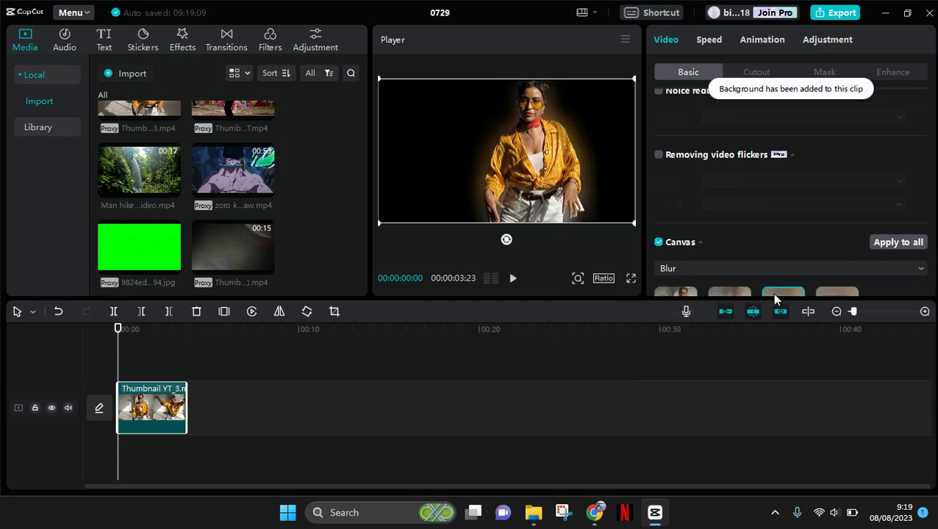
Switch the canvas to Color and fill it with the dark crimson swatch.
{"action": "left_click", "coordinate": [701, 270]}
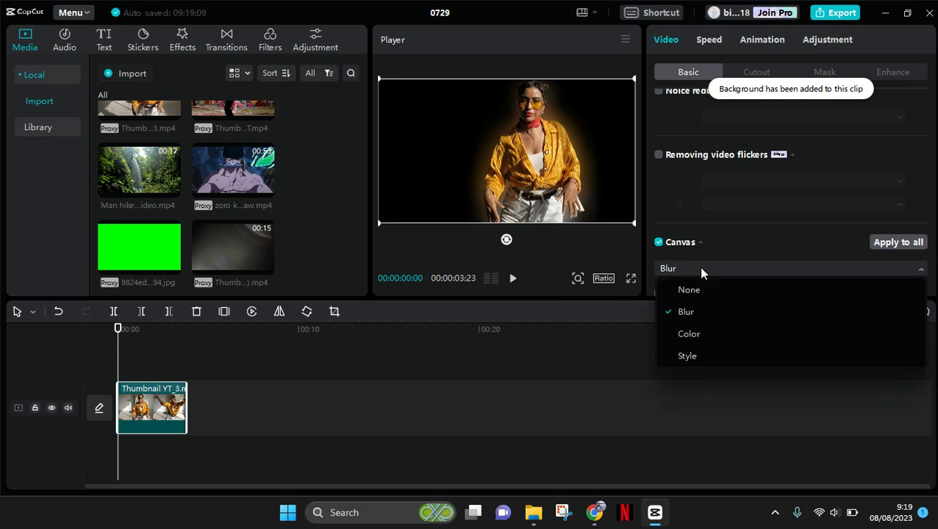
{"action": "left_click", "coordinate": [701, 333]}
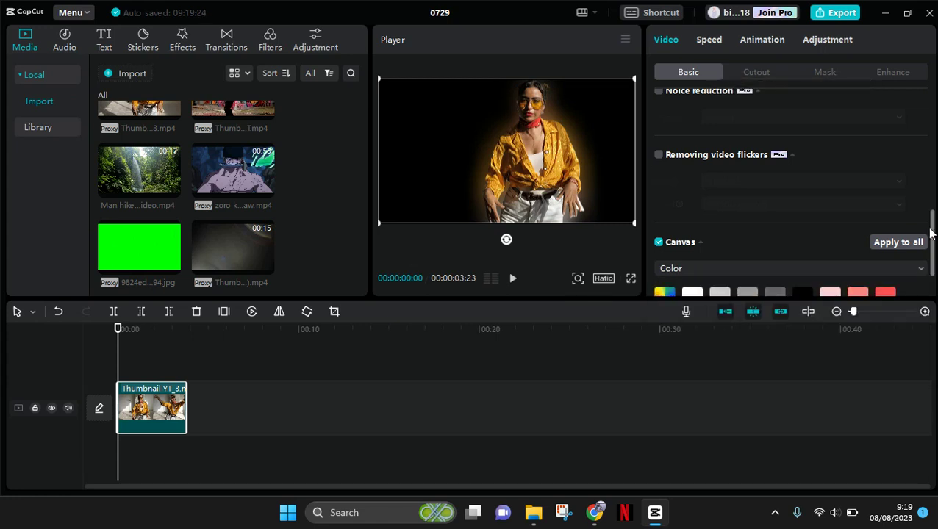
{"action": "scroll", "coordinate": [928, 284], "scroll_direction": "down", "scroll_amount": 2}
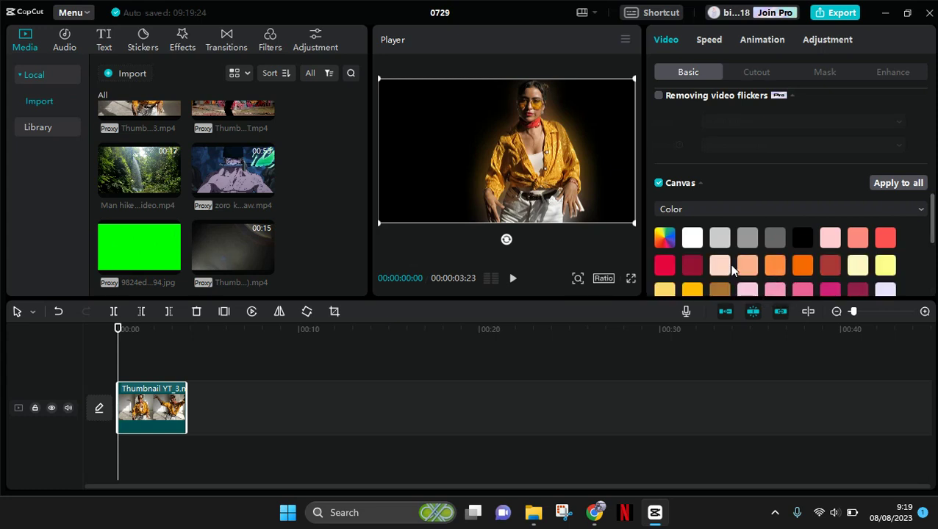
{"action": "left_click", "coordinate": [683, 269]}
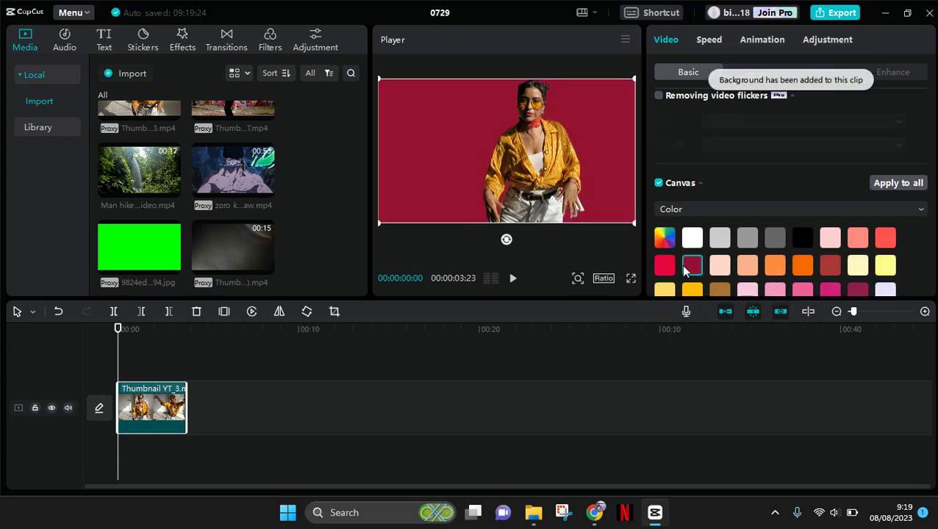
{"action": "left_click", "coordinate": [703, 210]}
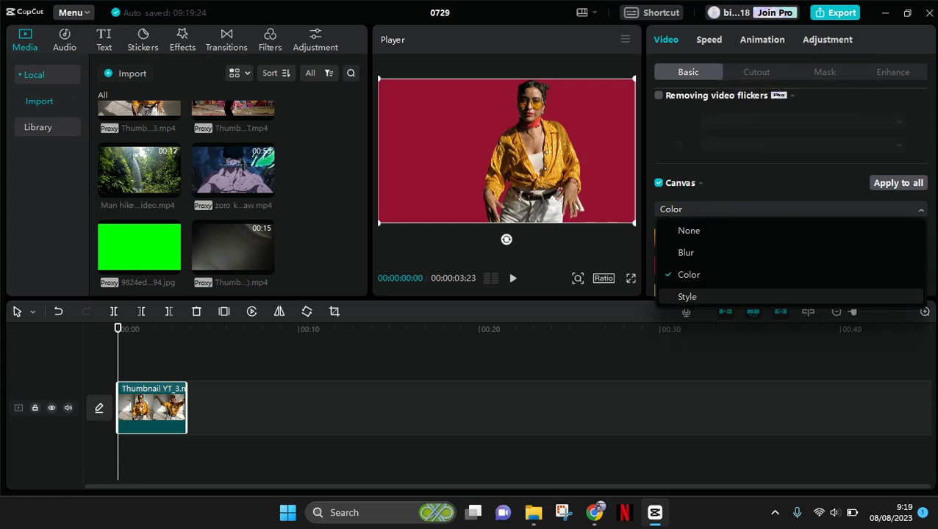
Set the canvas to Style and pick the lilac sparkly background.
{"action": "left_click", "coordinate": [688, 296]}
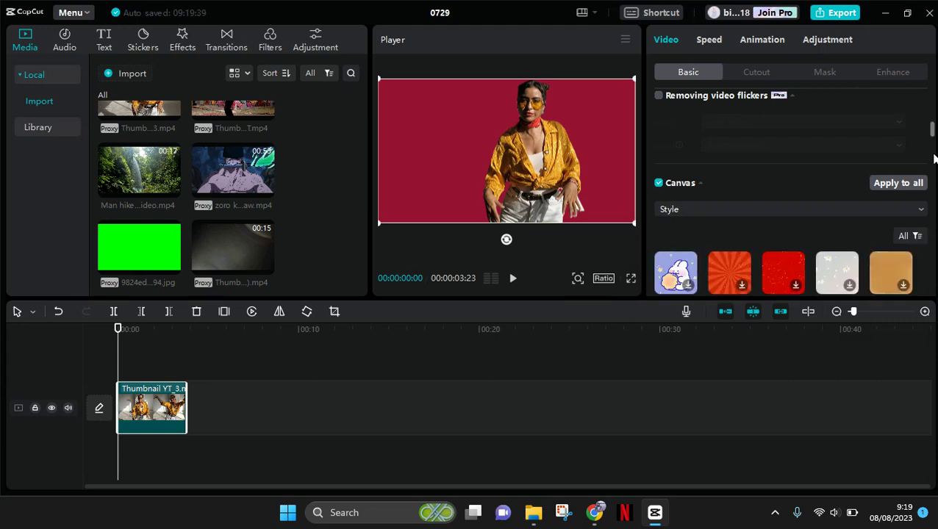
{"action": "scroll", "coordinate": [932, 154], "scroll_direction": "down", "scroll_amount": 5}
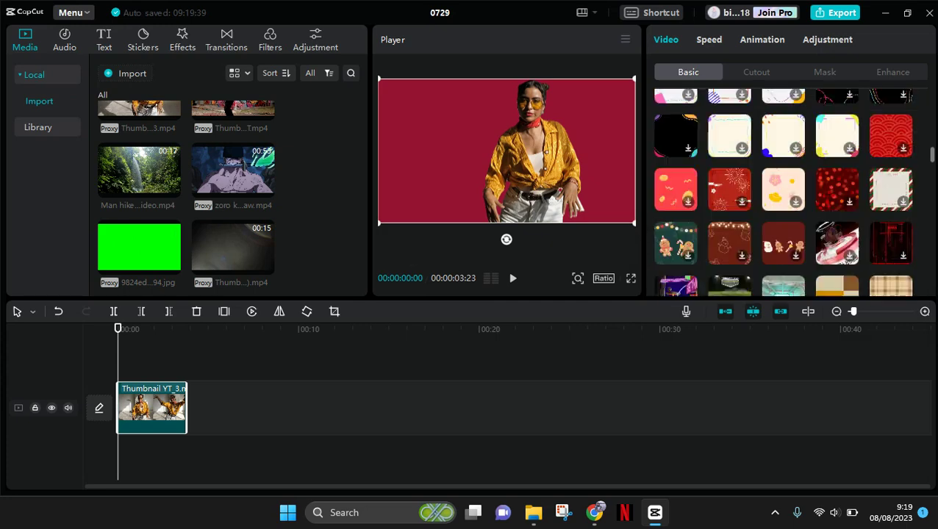
{"action": "scroll", "coordinate": [783, 191], "scroll_direction": "down", "scroll_amount": 2}
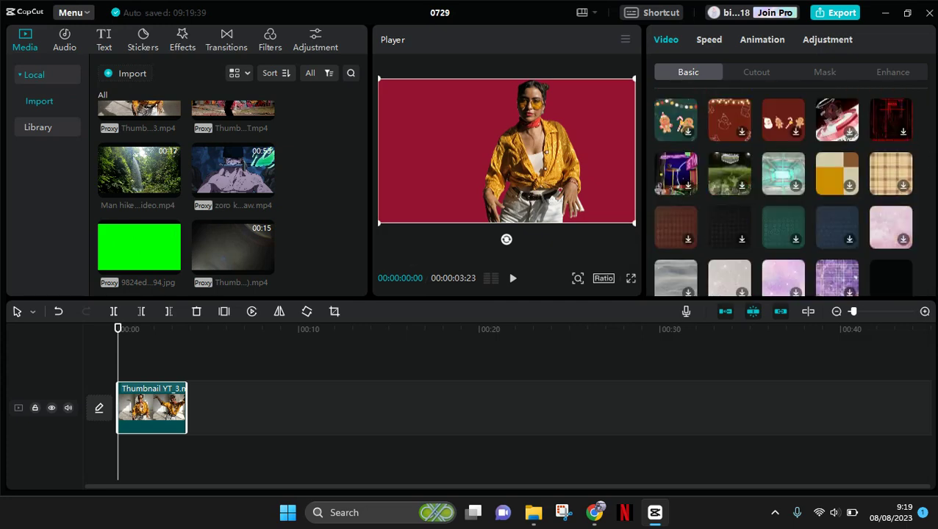
{"action": "scroll", "coordinate": [783, 191], "scroll_direction": "down", "scroll_amount": 2}
{"action": "scroll", "coordinate": [883, 192], "scroll_direction": "up", "scroll_amount": 1}
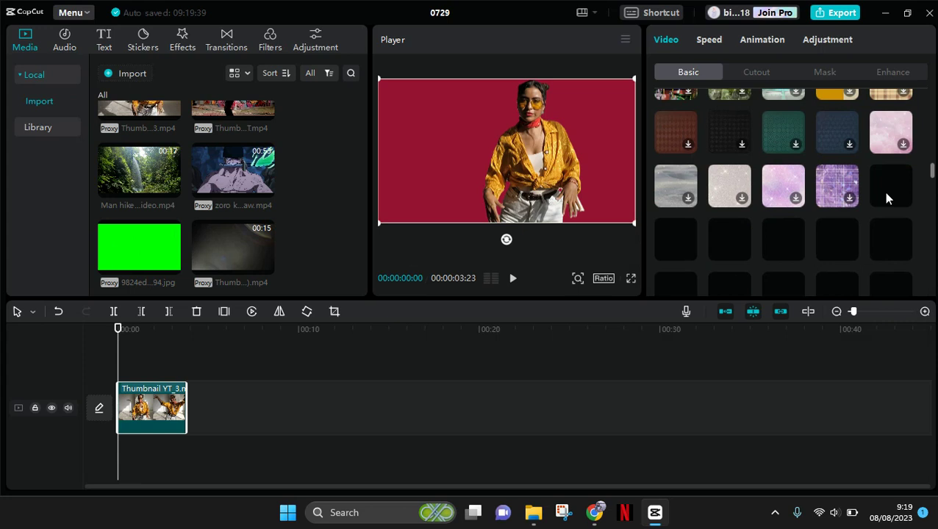
{"action": "left_click", "coordinate": [800, 201]}
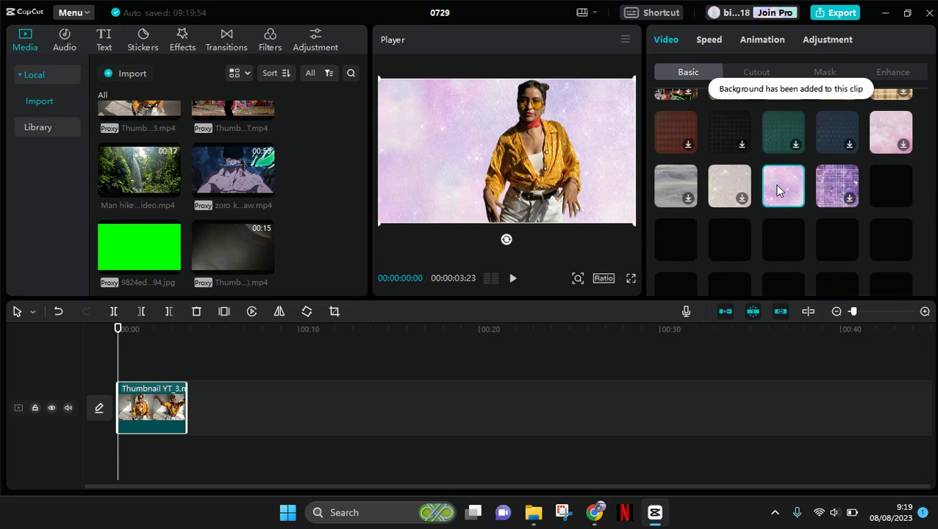
Play the preview of the dancer over the lilac sparkle background.
{"action": "left_click", "coordinate": [513, 279]}
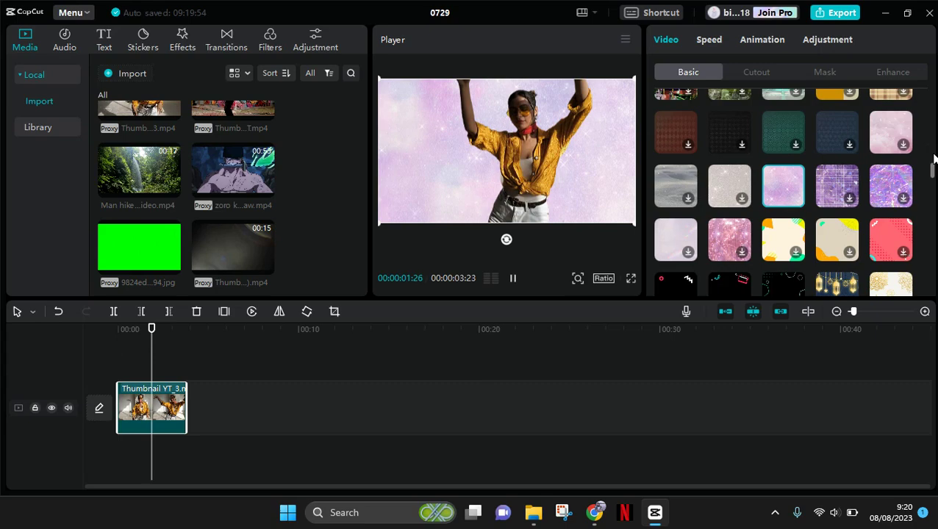
{"action": "scroll", "coordinate": [934, 158], "scroll_direction": "up", "scroll_amount": 2}
{"action": "scroll", "coordinate": [933, 151], "scroll_direction": "up", "scroll_amount": 3}
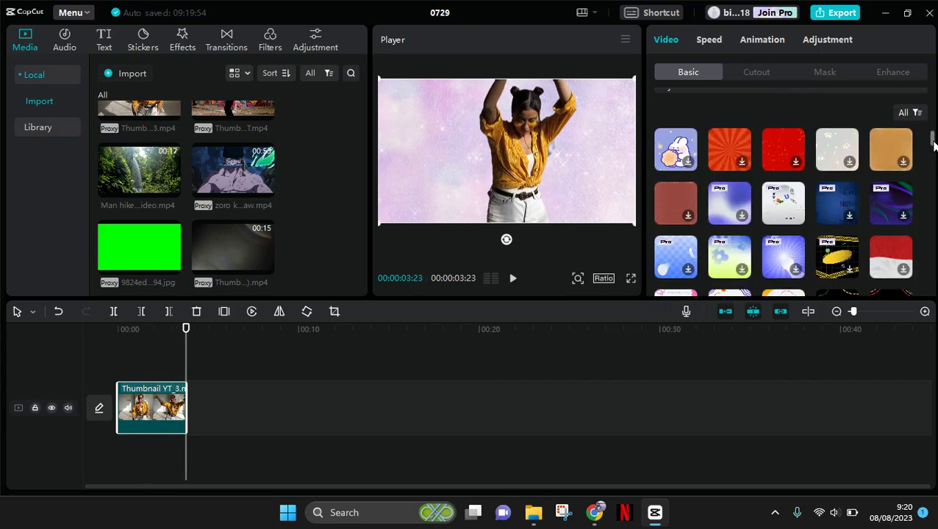
{"action": "mouse_move", "coordinate": [933, 145]}
{"action": "left_mouse_down"}
{"action": "mouse_move", "coordinate": [933, 126]}
{"action": "mouse_move", "coordinate": [933, 175]}
{"action": "mouse_move", "coordinate": [931, 134]}
{"action": "left_mouse_up"}
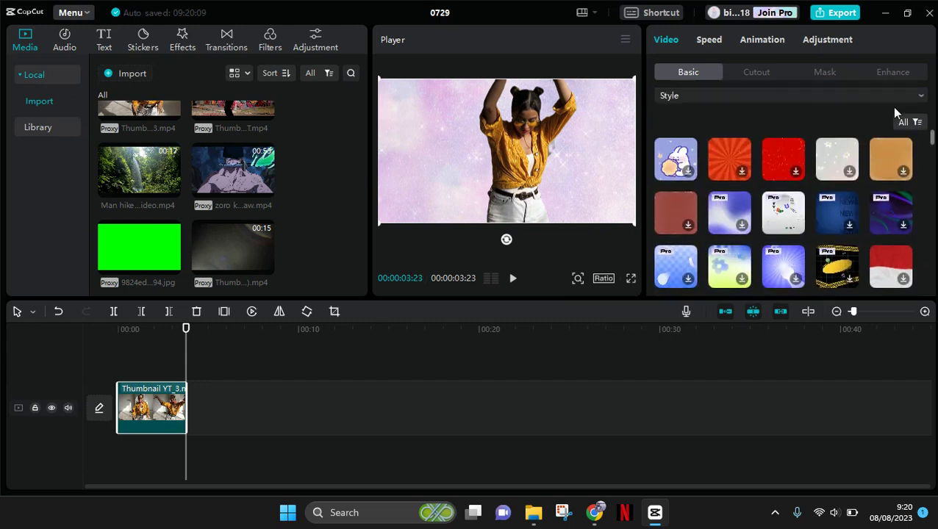
Set the canvas background to None and rewind the playhead to the start.
{"action": "left_click", "coordinate": [862, 102]}
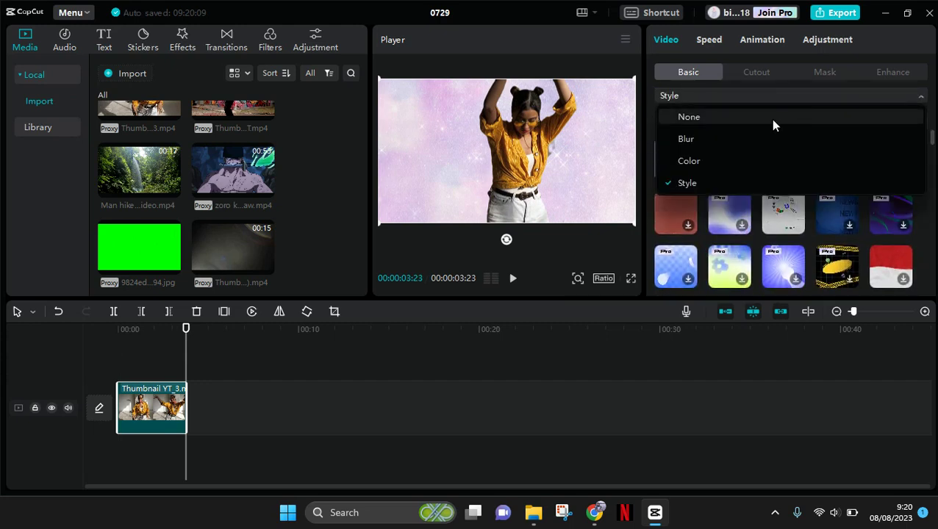
{"action": "left_click", "coordinate": [774, 120]}
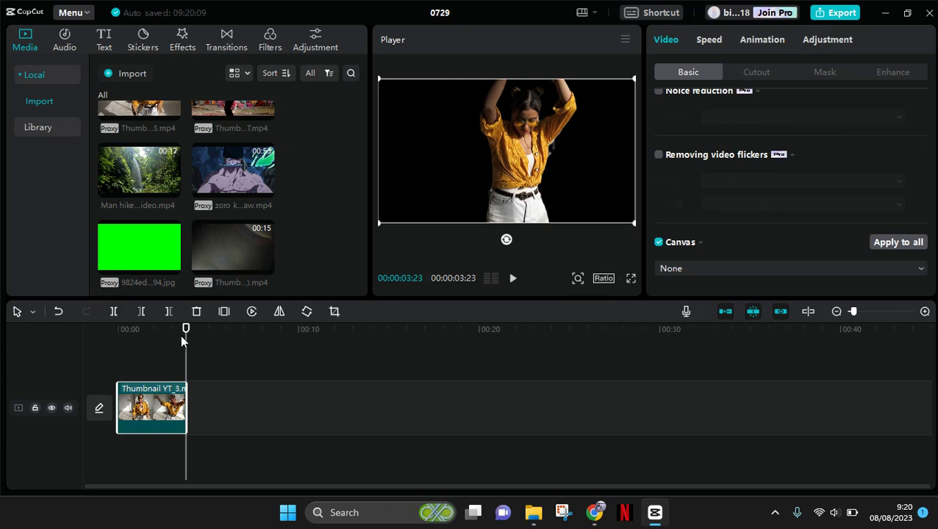
{"action": "left_click", "coordinate": [121, 323]}
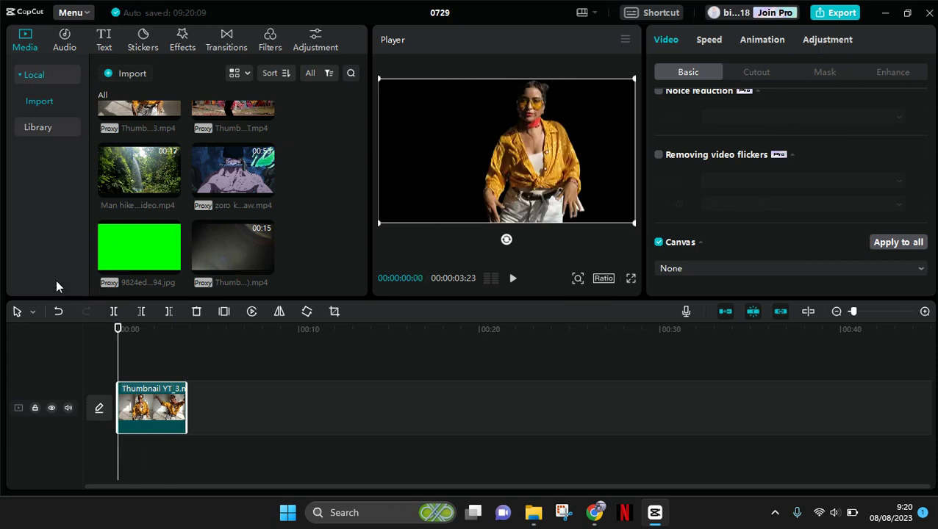
Add Thumbnail YT (5).mp4 at the start and trim it with Delete left at about 6 s.
{"action": "mouse_move", "coordinate": [237, 265]}
{"action": "left_click", "coordinate": [265, 267]}
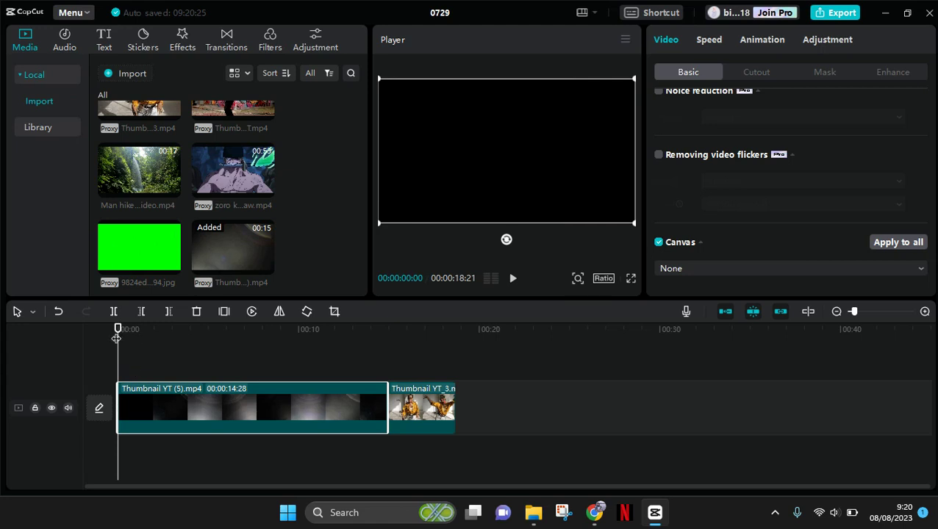
{"action": "left_click", "coordinate": [233, 361]}
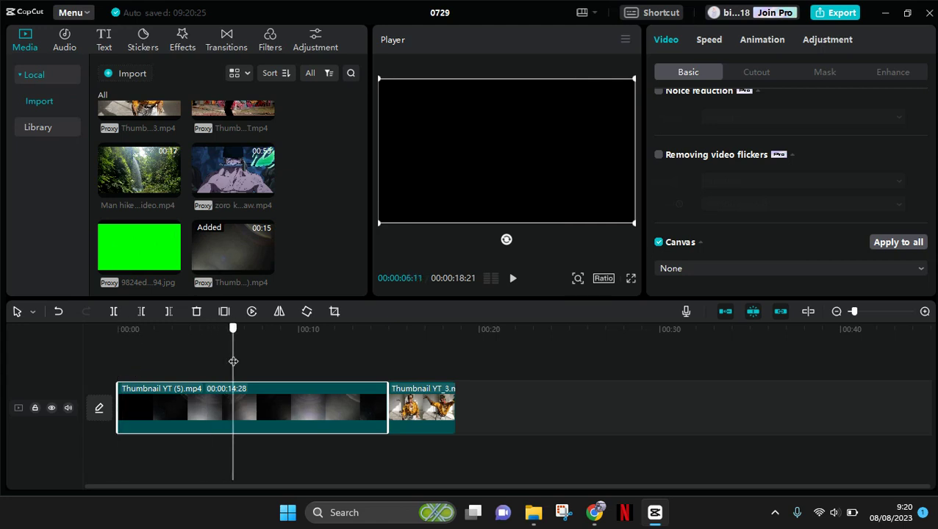
{"action": "left_click", "coordinate": [147, 314]}
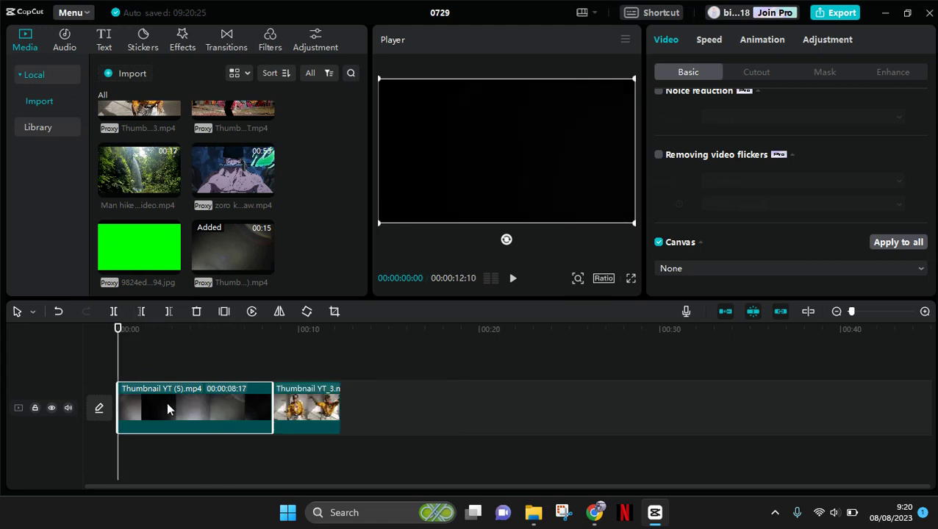
{"action": "left_click", "coordinate": [300, 410]}
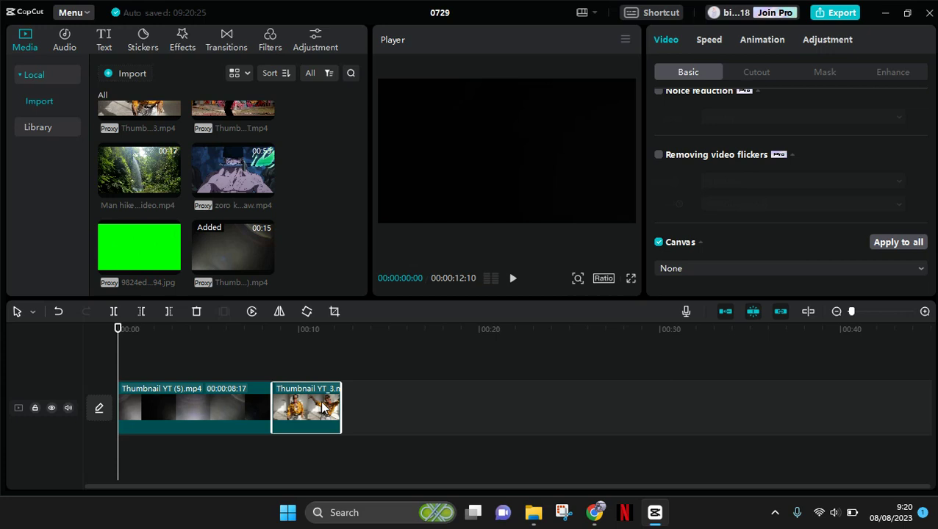
Move Thumbnail YT_3 onto an overlay track, trim the background clip to match, and play it.
{"action": "left_click_drag", "start_coordinate": [323, 408], "coordinate": [130, 355]}
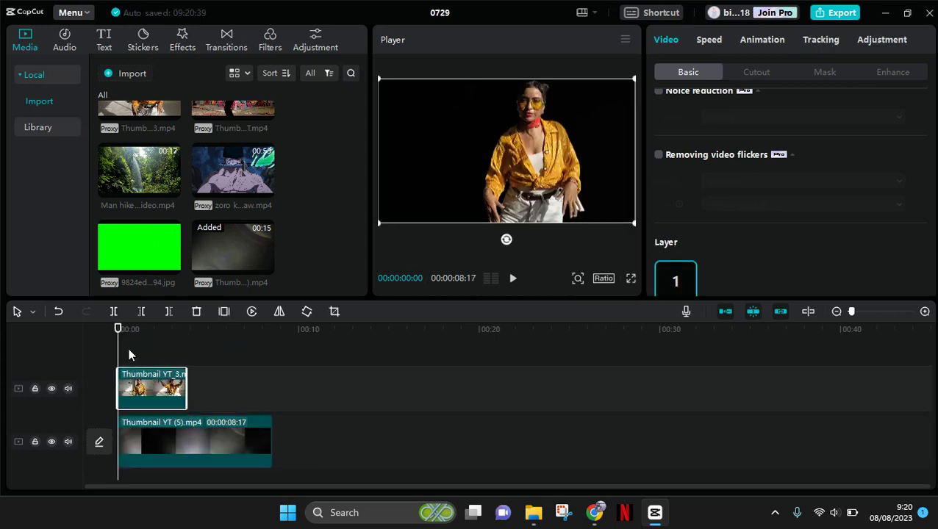
{"action": "left_click", "coordinate": [268, 432]}
{"action": "left_click_drag", "start_coordinate": [272, 430], "coordinate": [186, 425]}
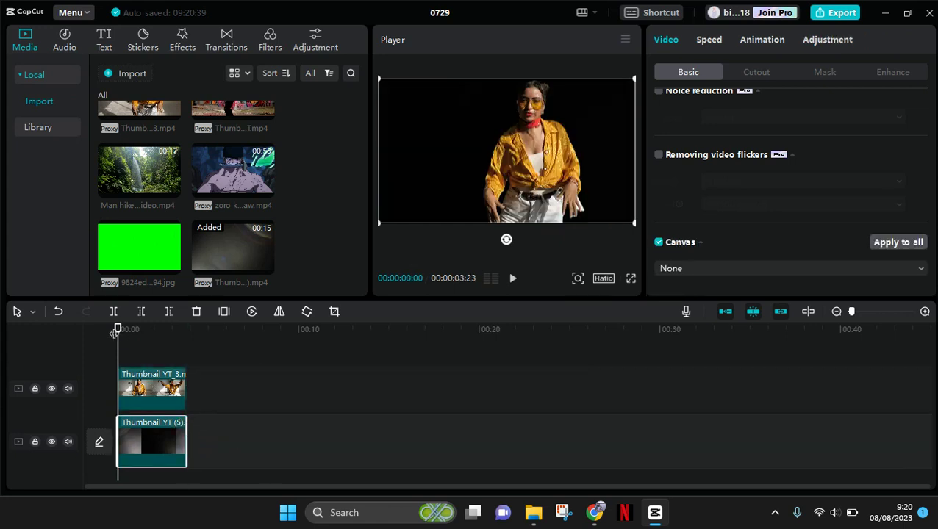
{"action": "left_click", "coordinate": [115, 390]}
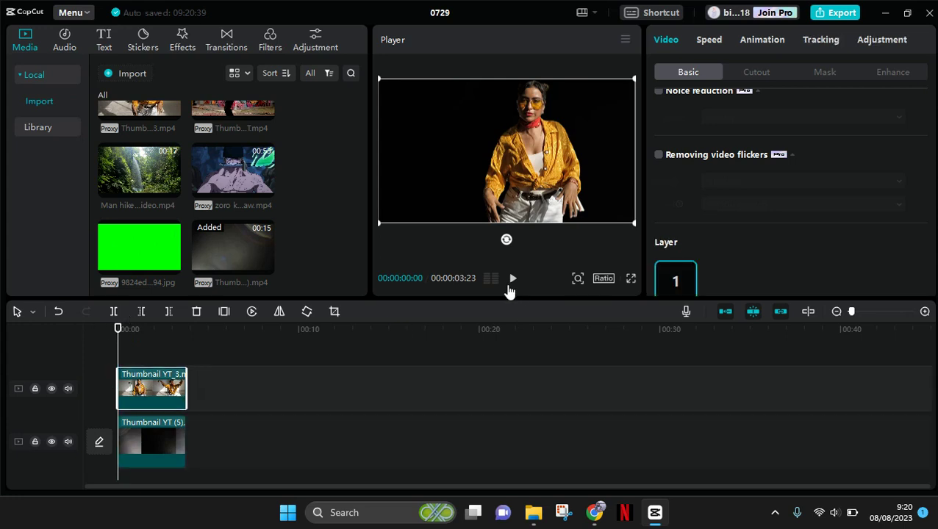
{"action": "left_click", "coordinate": [513, 279]}
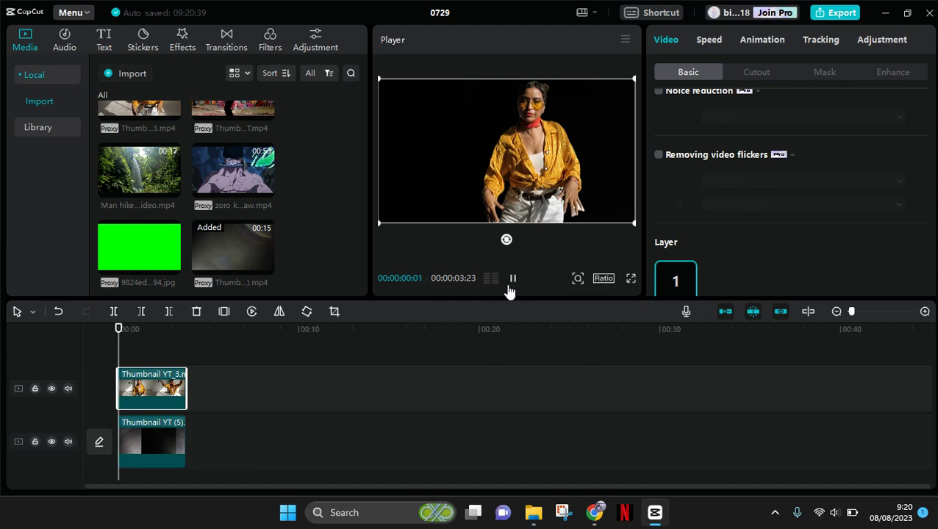